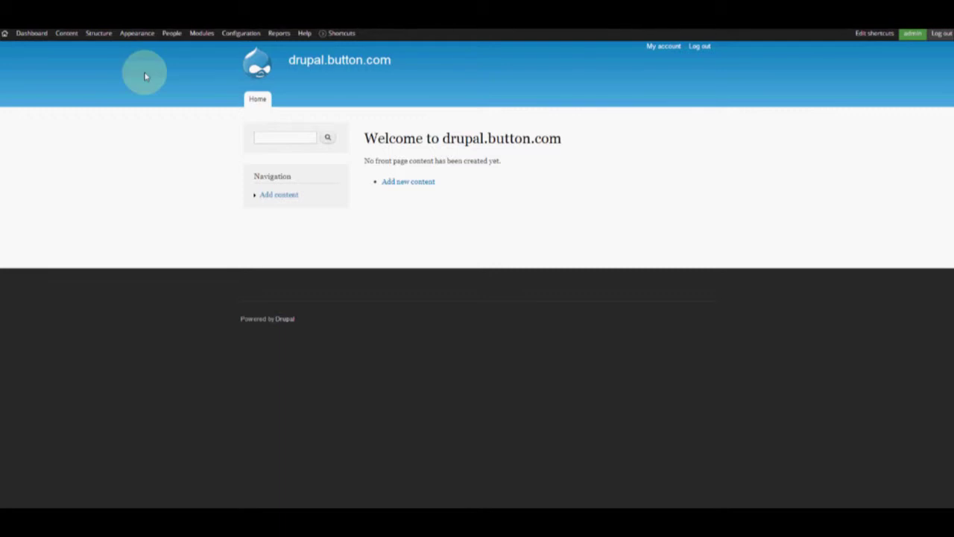
mouse_move(66, 33)
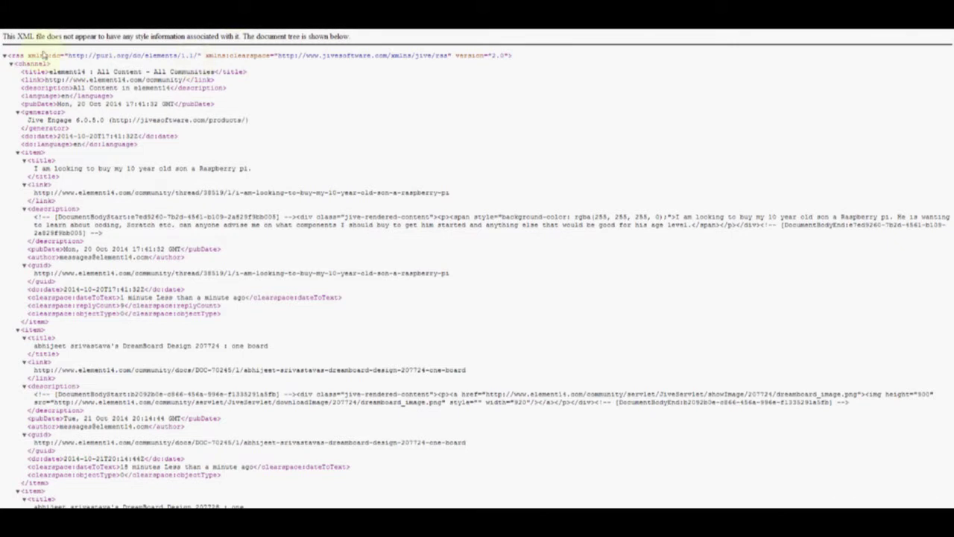
scroll(212, 192, "down", 5)
scroll(227, 346, "up", 5)
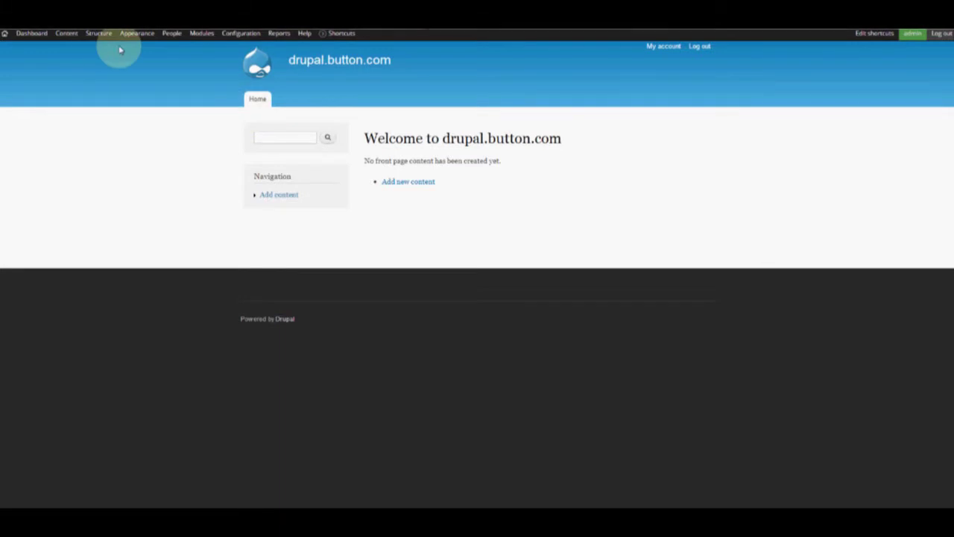
Step: Open the Feed importer's configuration for editing from the list of feeds importers
mouse_move(99, 35)
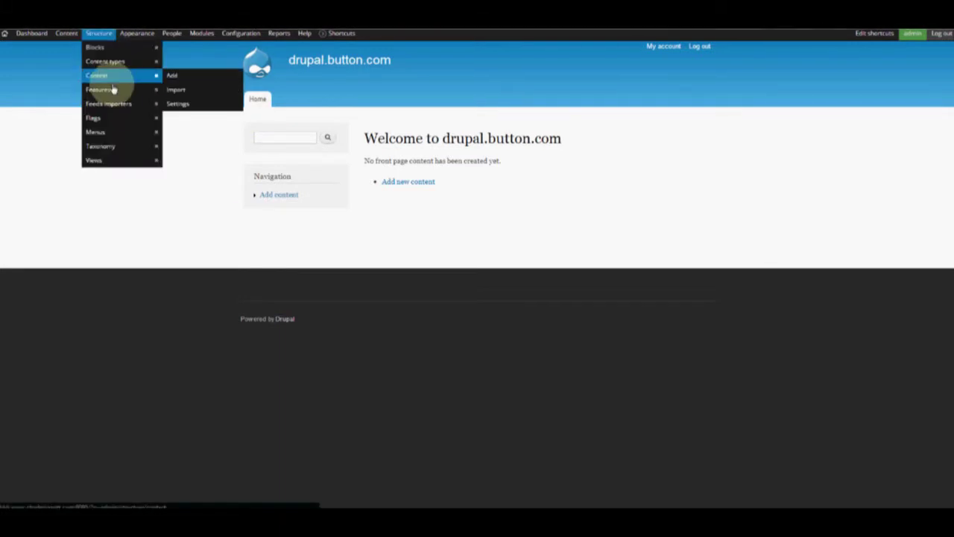
mouse_move(117, 105)
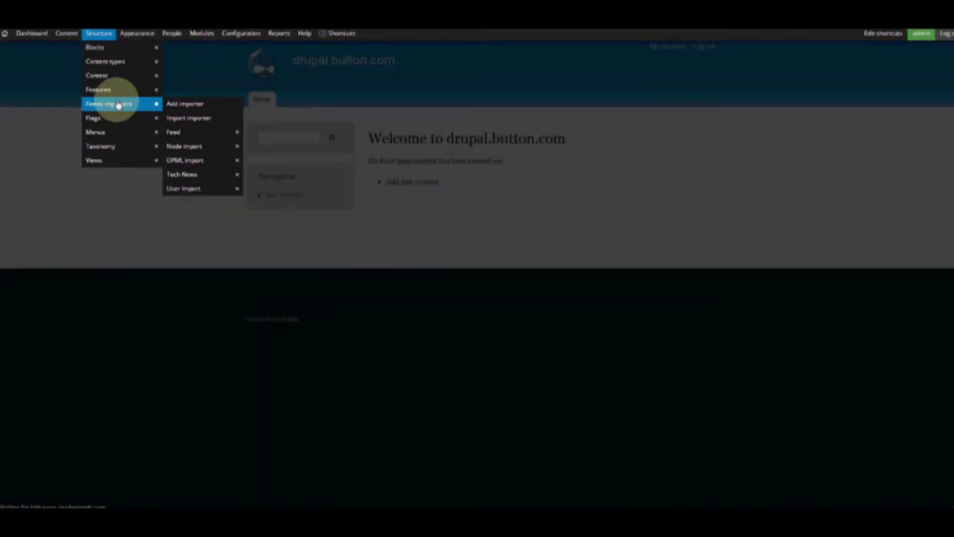
left_click(118, 105)
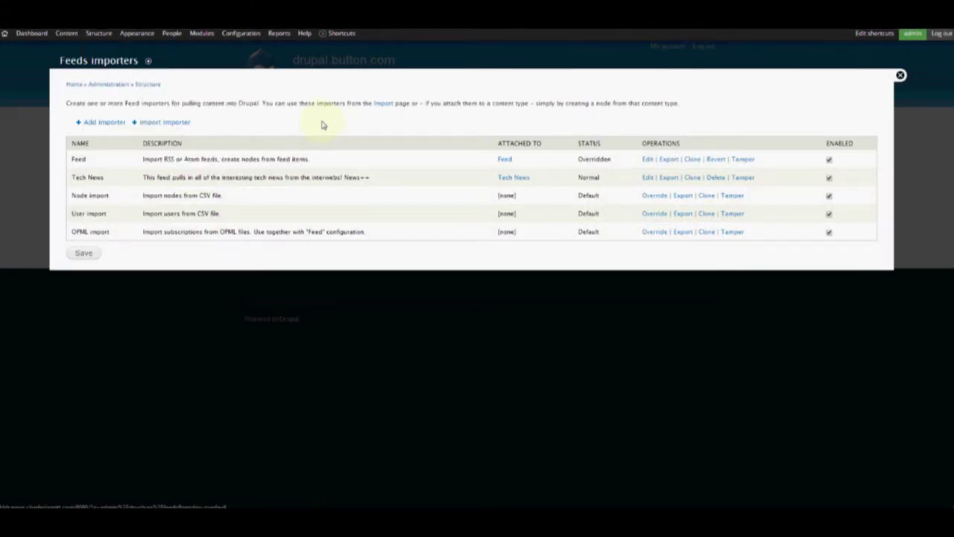
left_click(117, 124)
left_click(647, 159)
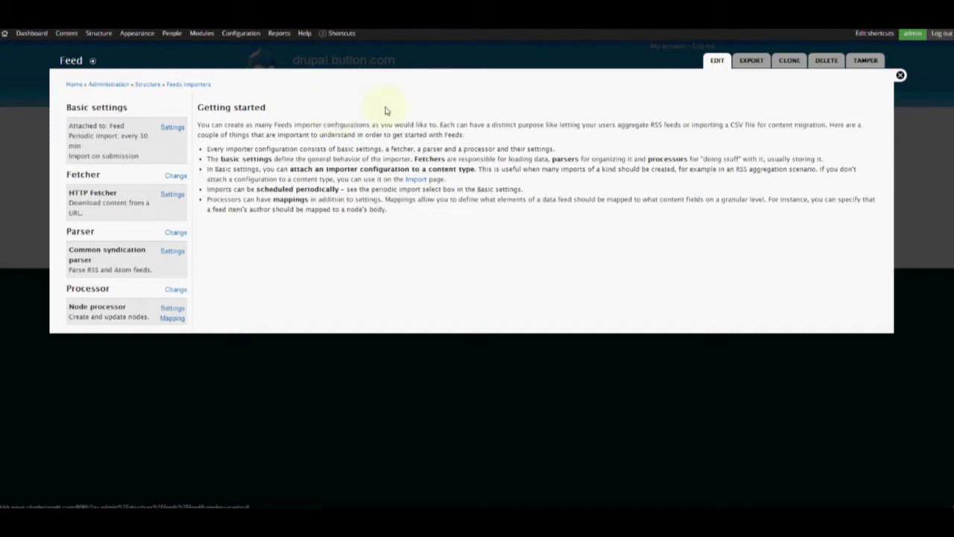
Step: Rename the Feed importer as Feed-Element14 in its basic settings
left_click(170, 128)
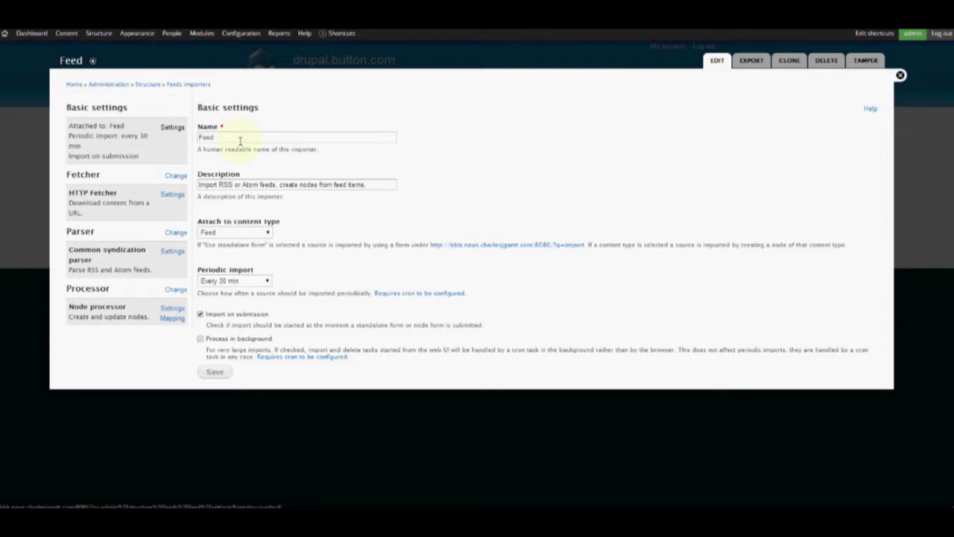
left_click(239, 139)
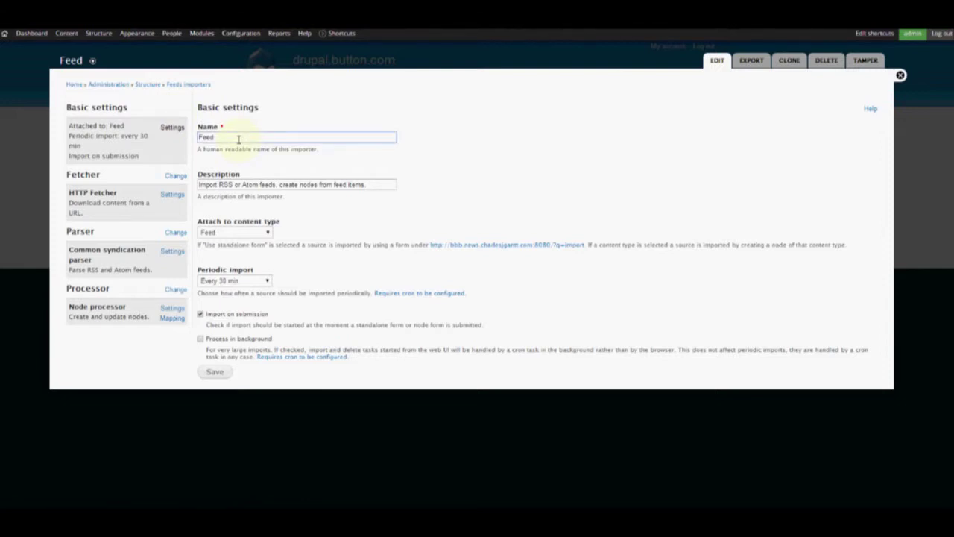
type("-Element14")
key("Tab")
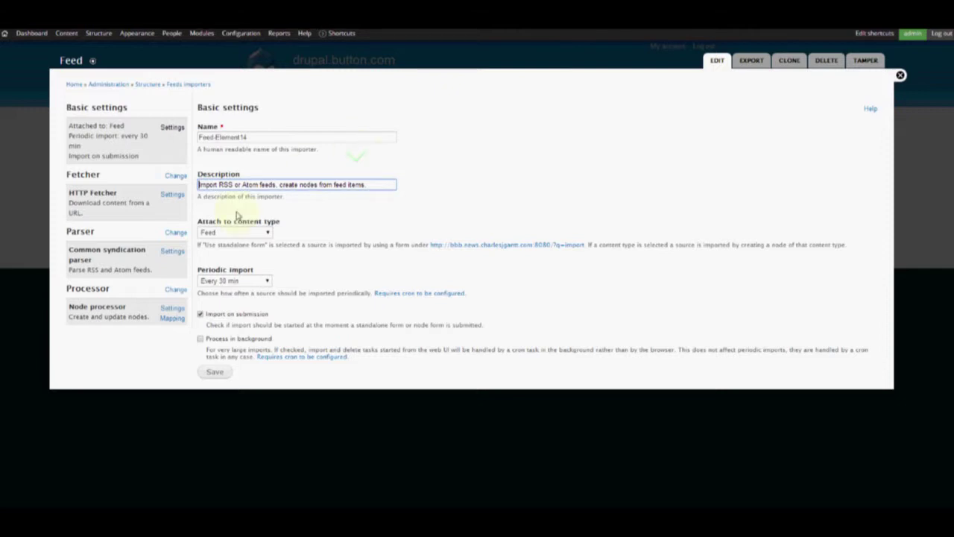
Step: Attach the importer to the Article content type, set its periodic import to every 1 hour, and save
left_click(249, 232)
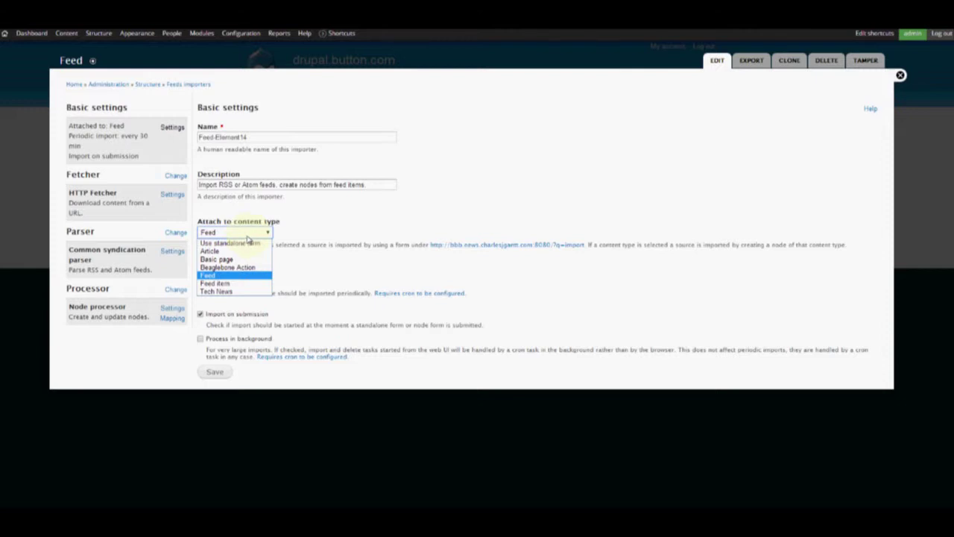
left_click(247, 236)
key("a")
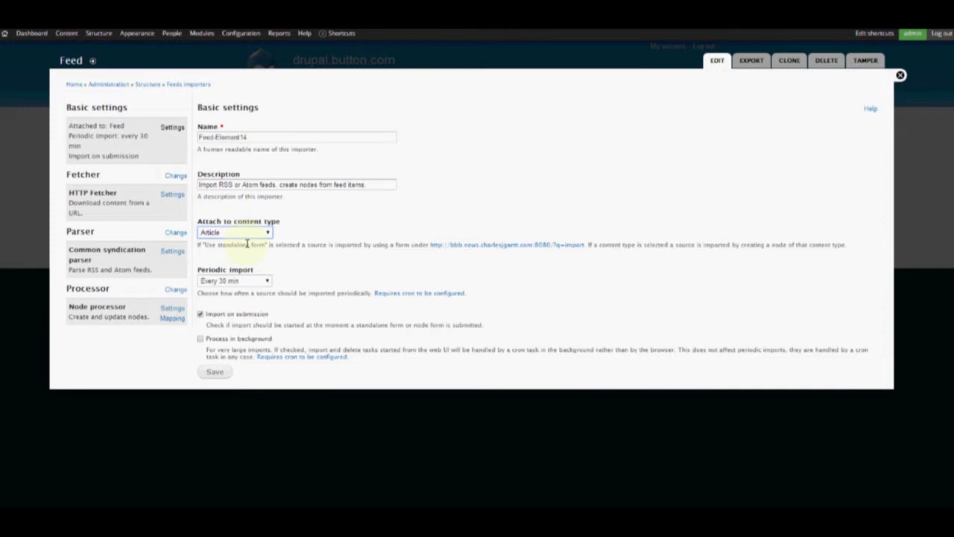
left_click(237, 281)
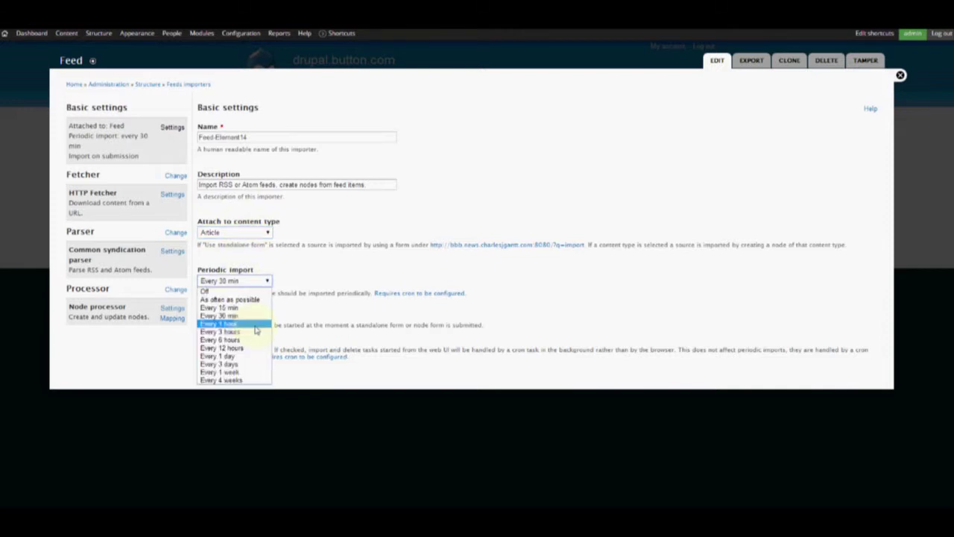
left_click(224, 323)
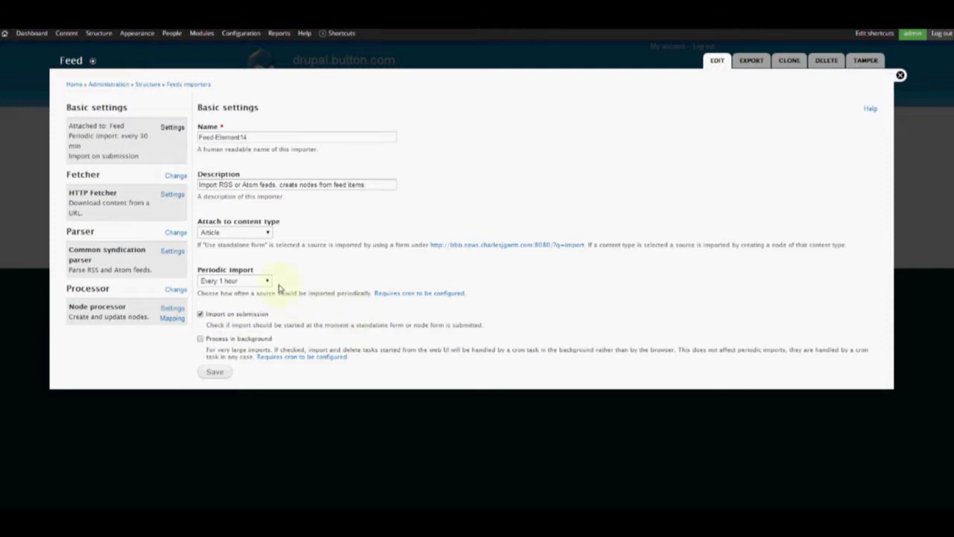
left_click(211, 377)
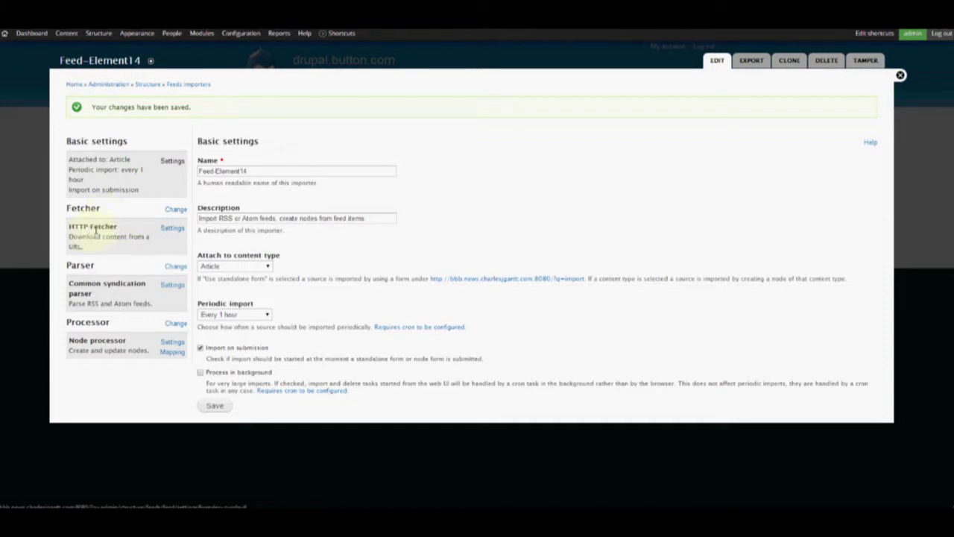
Step: Check the HTTP Fetcher and Common syndication parser settings, and set the Node processor's bundle to Article
left_click(172, 228)
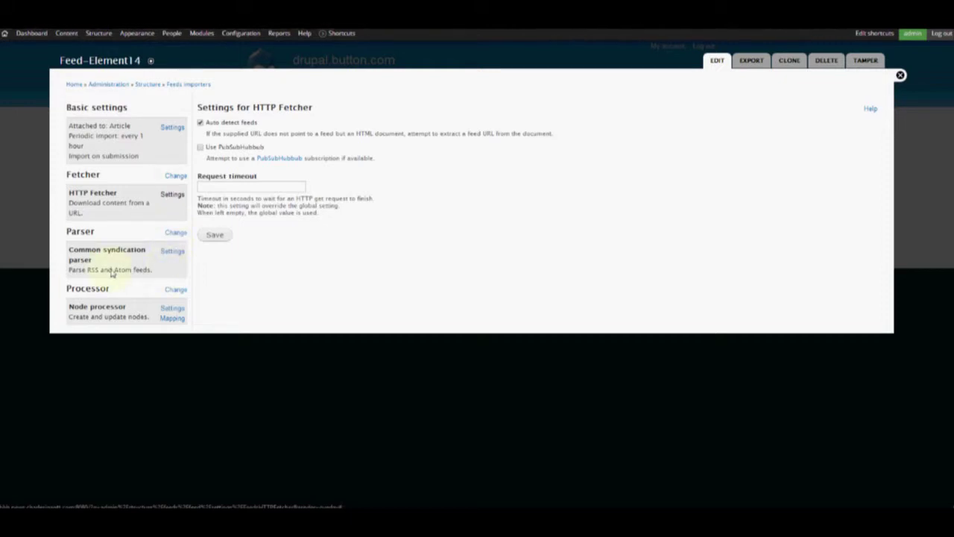
left_click(172, 254)
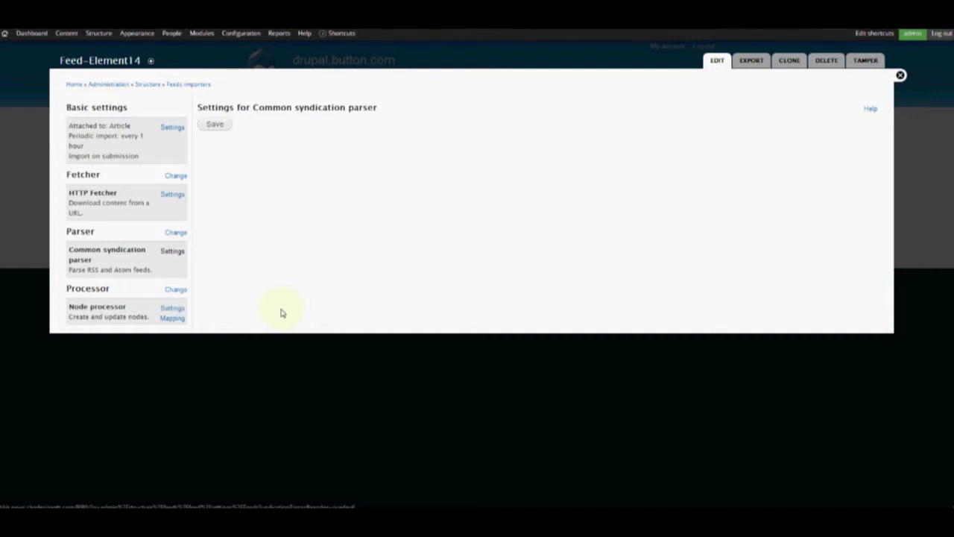
left_click(173, 310)
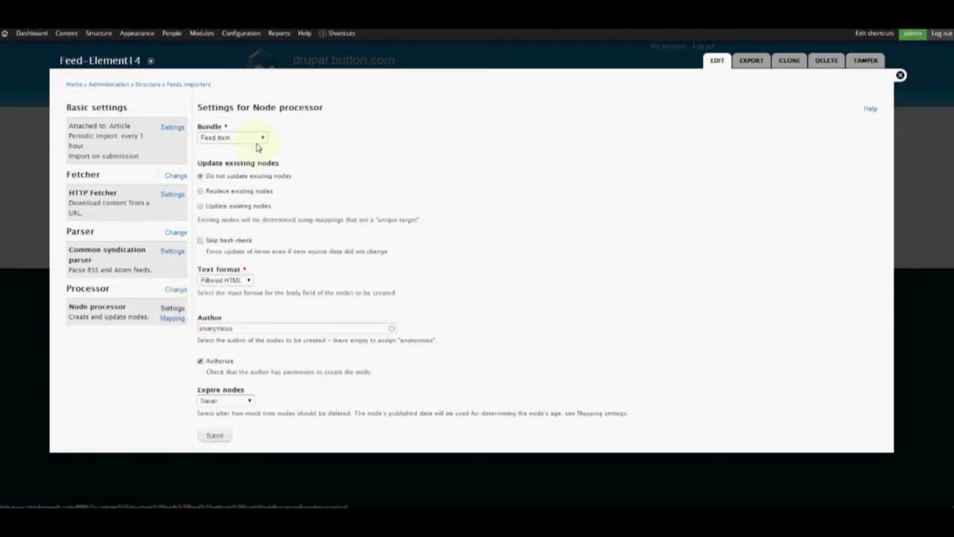
left_click(254, 139)
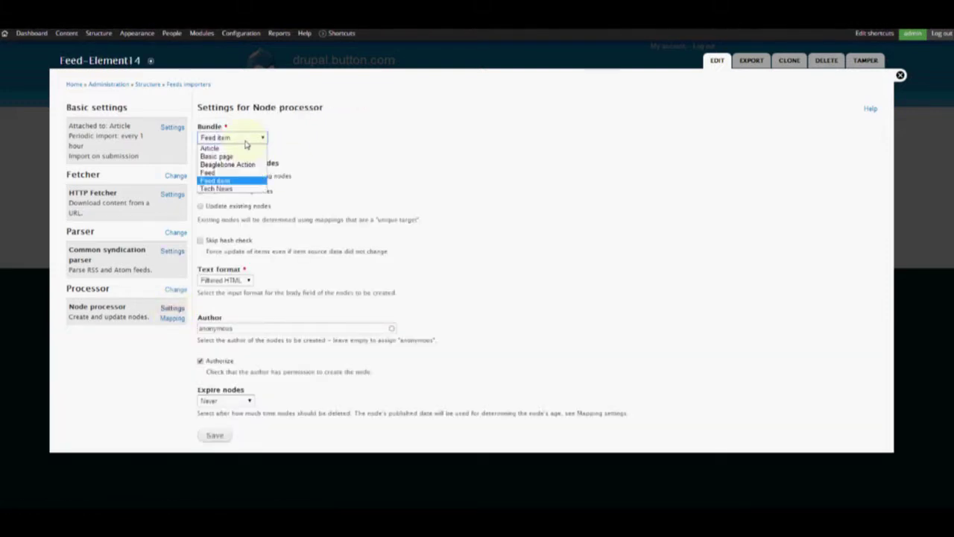
left_click(246, 140)
left_click(246, 141)
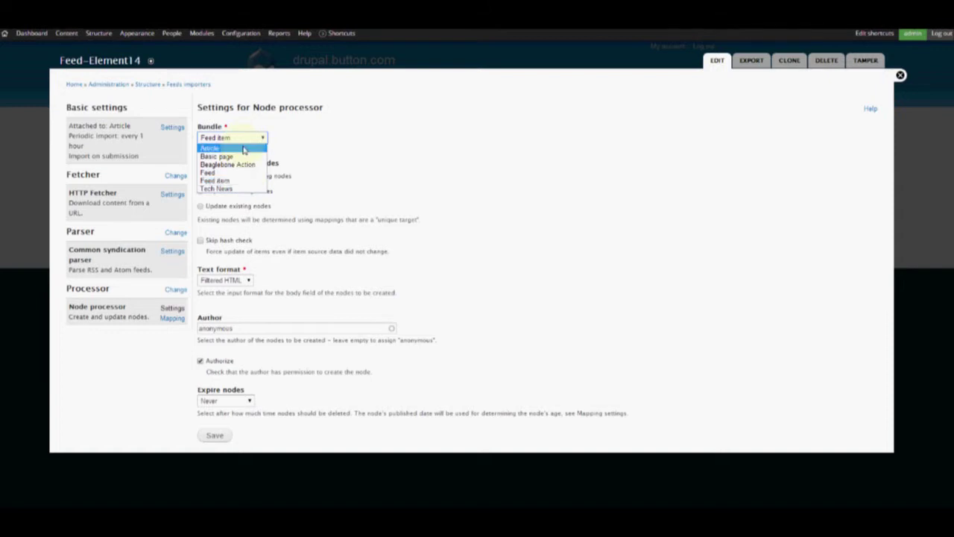
left_click(244, 150)
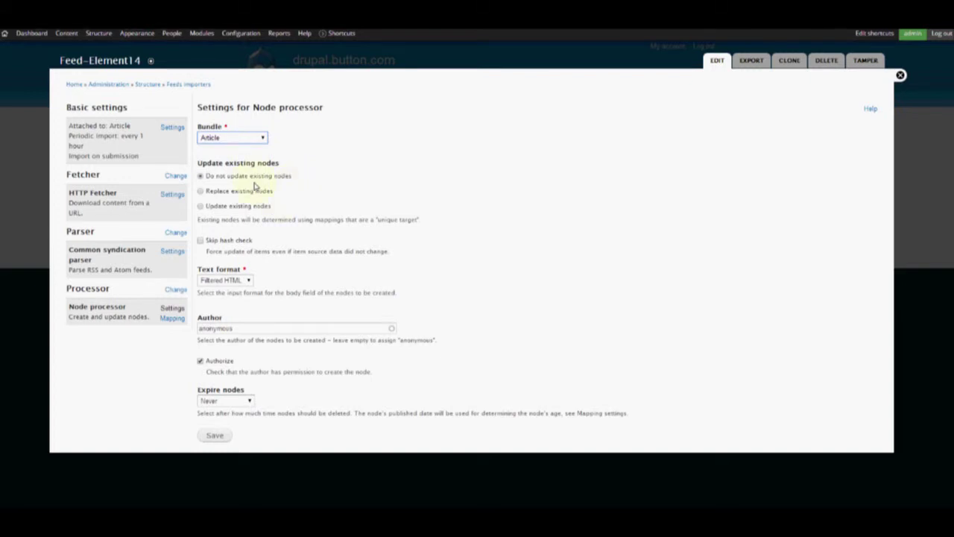
Step: Set the Node processor's text format to Full HTML and the node author to admin
left_click(231, 282)
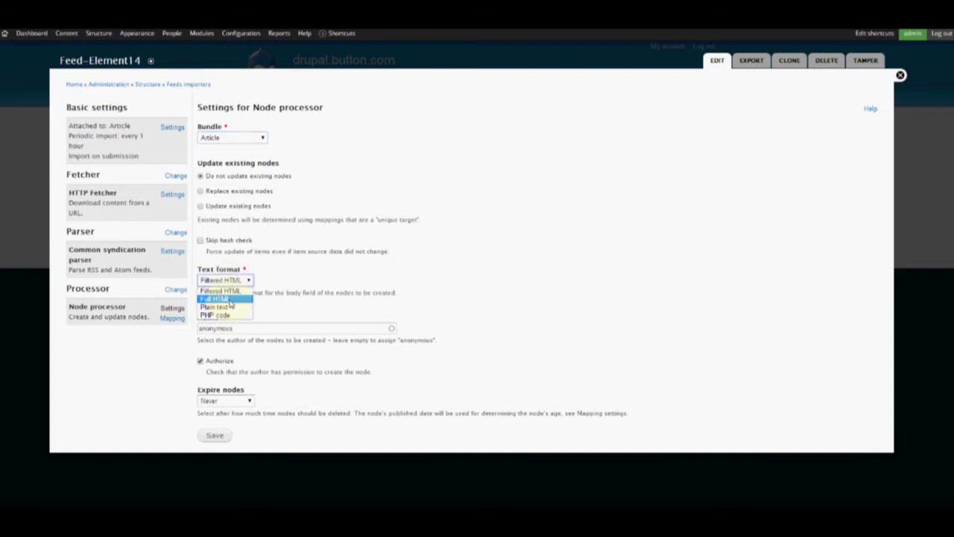
left_click(224, 299)
key("Tab")
type("admin")
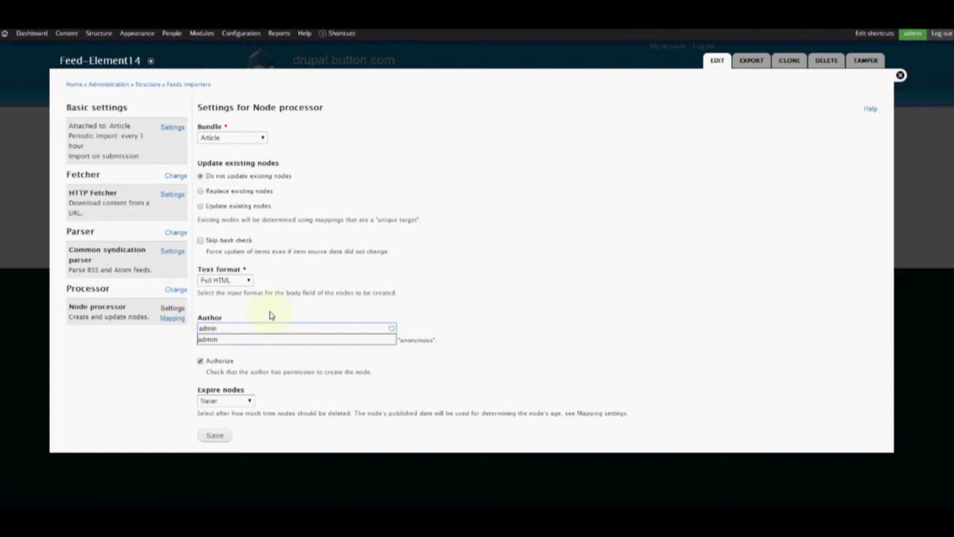
left_click(271, 315)
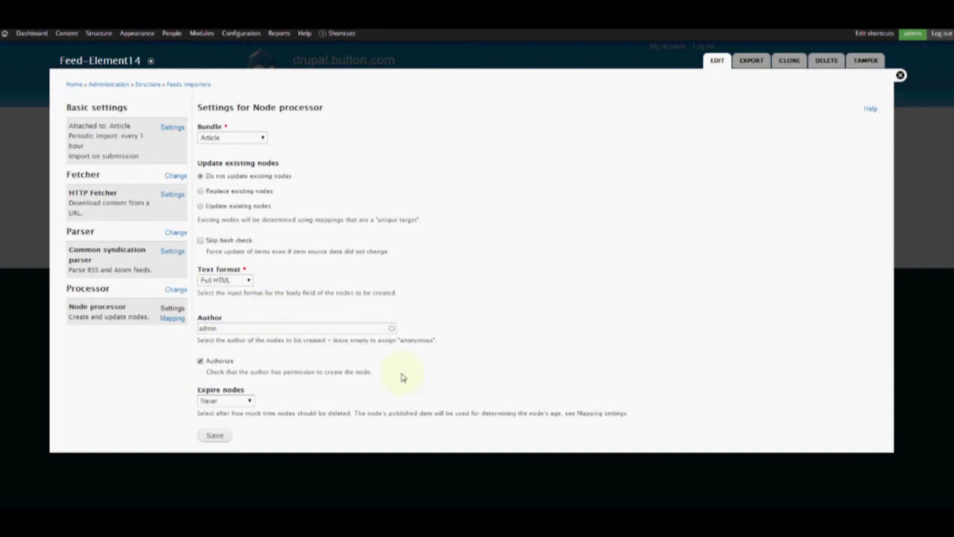
Step: Set the imported nodes to expire after 1 hour and save the Node processor settings
left_click(248, 403)
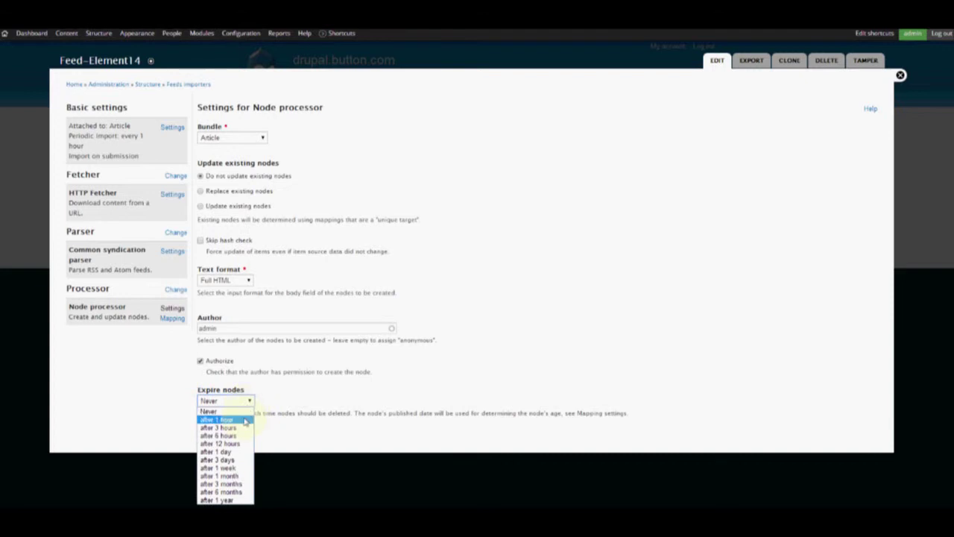
left_click(246, 421)
left_click(245, 403)
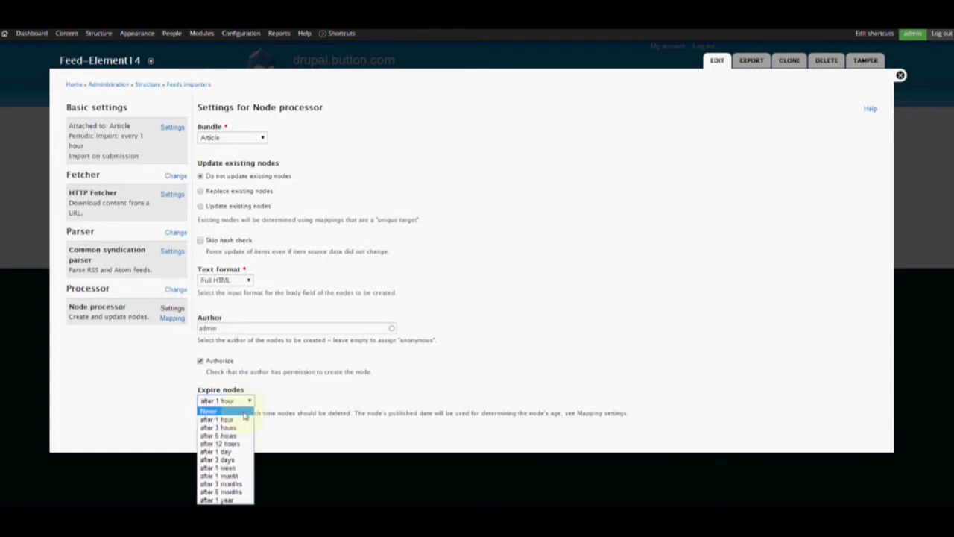
left_click(282, 408)
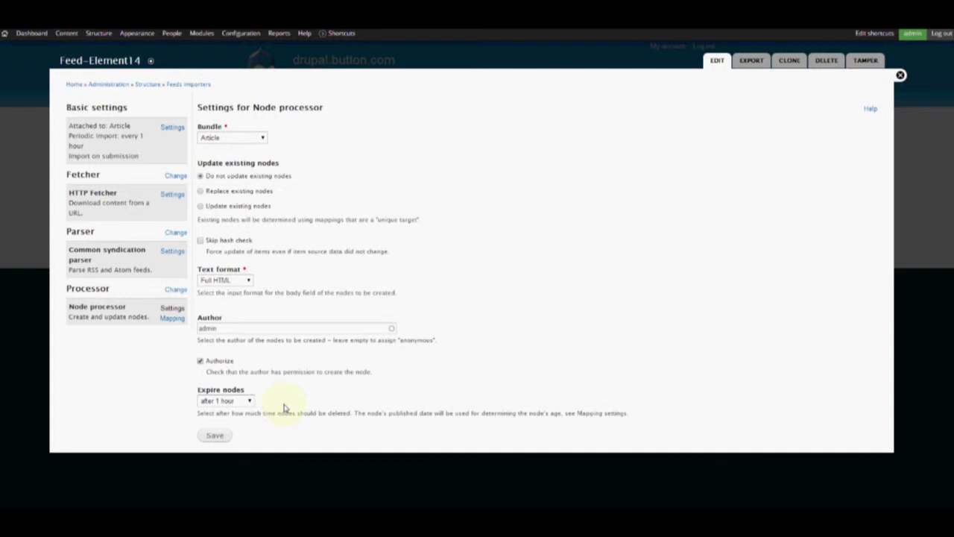
left_click(228, 438)
left_click(228, 438)
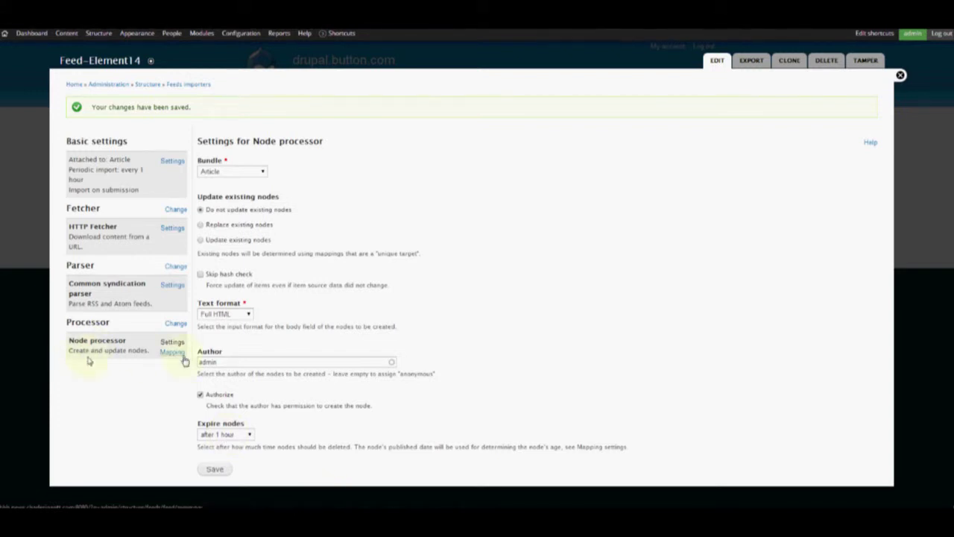
Step: Remove the Published date and Description mappings from the Node processor and save
left_click(172, 352)
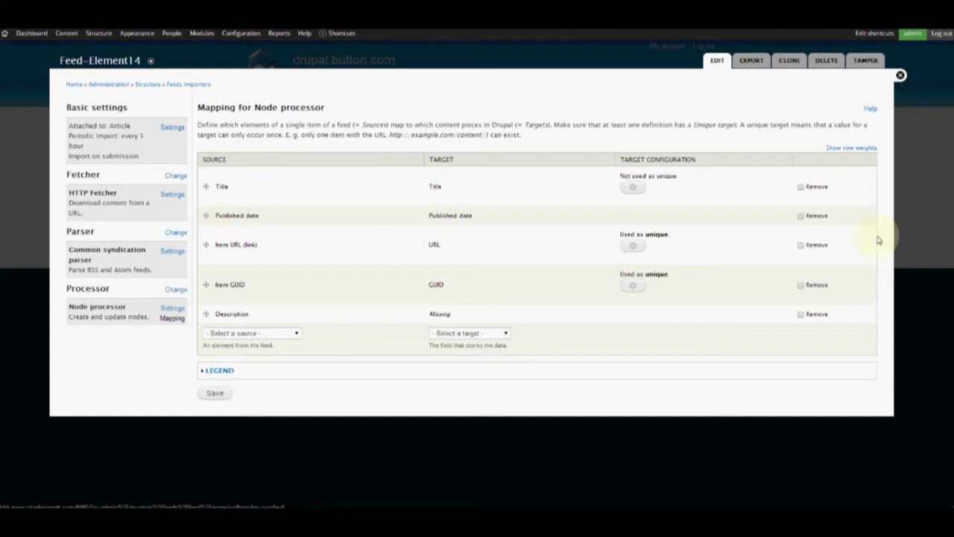
left_click(801, 216)
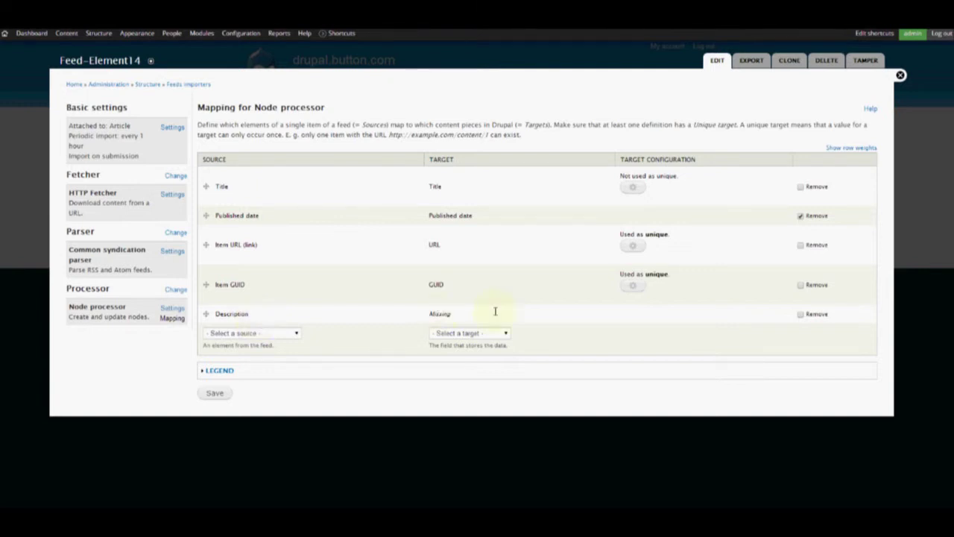
left_click(800, 315)
left_click(215, 393)
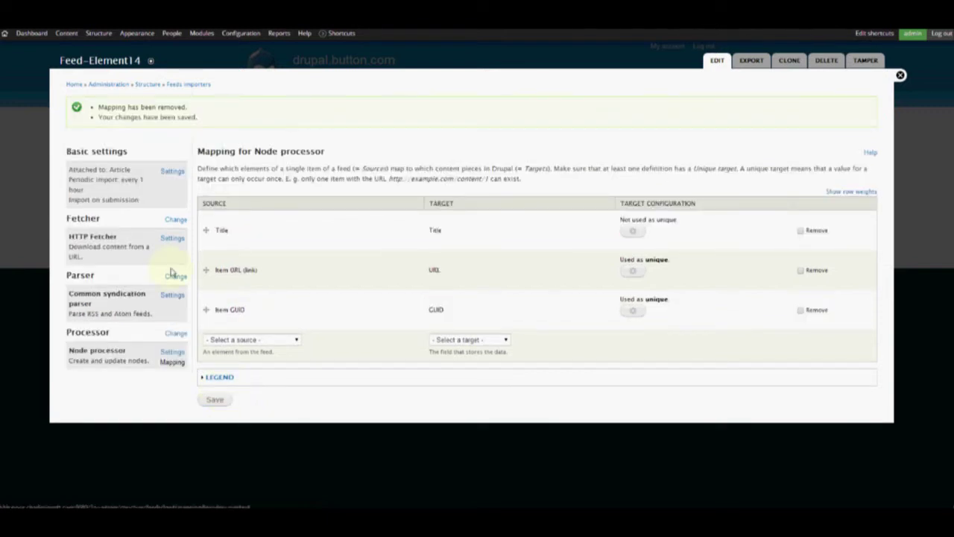
Step: Add a Node processor mapping from the Description source to the Body target and save it
left_click(242, 340)
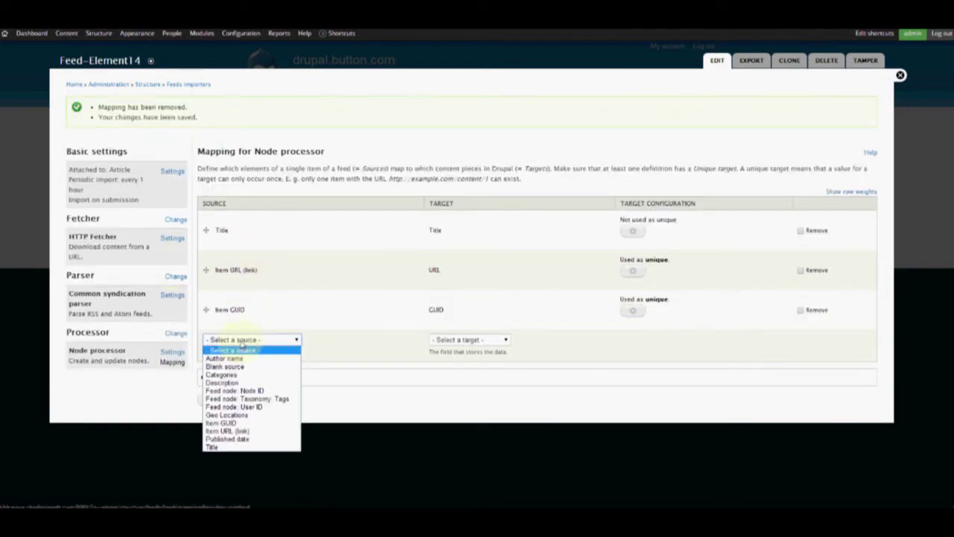
left_click(222, 383)
left_click(469, 340)
left_click(469, 340)
left_click(469, 340)
left_click(466, 358)
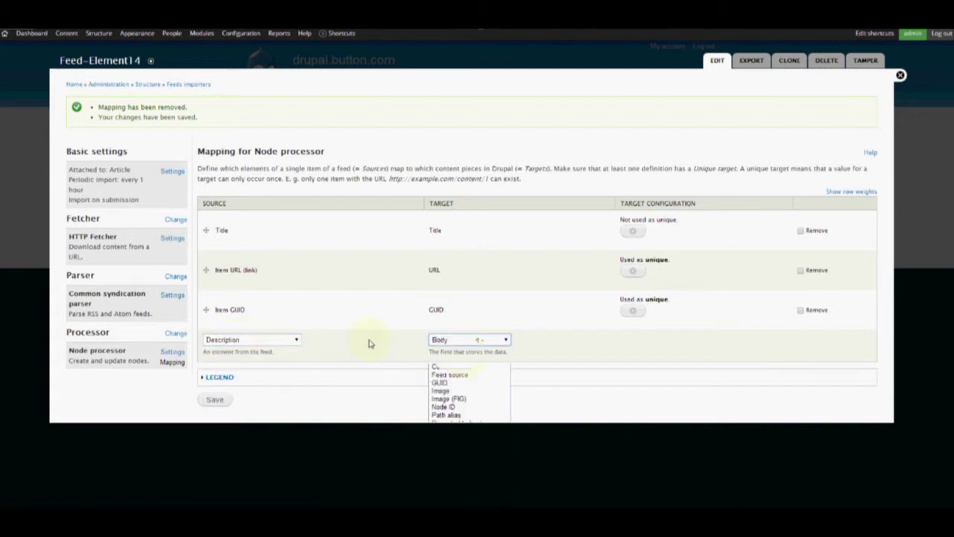
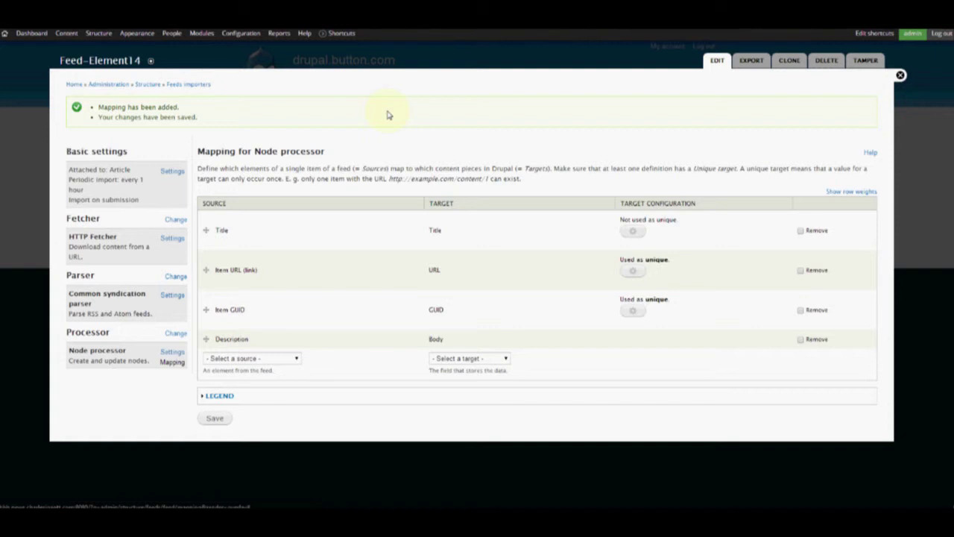
Step: Enable the Import link in the site's Navigation menu, save the menu configuration and return to the home page
mouse_move(267, 141)
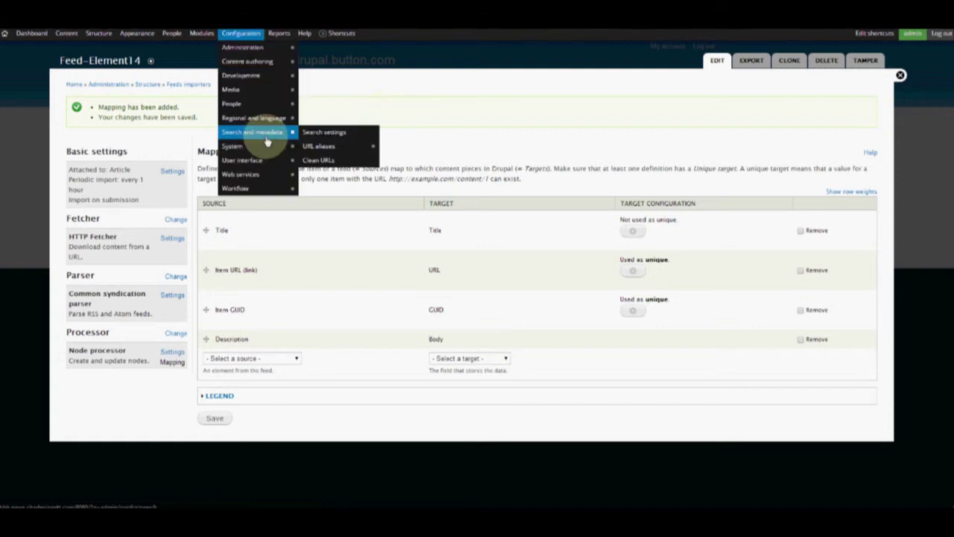
mouse_move(96, 41)
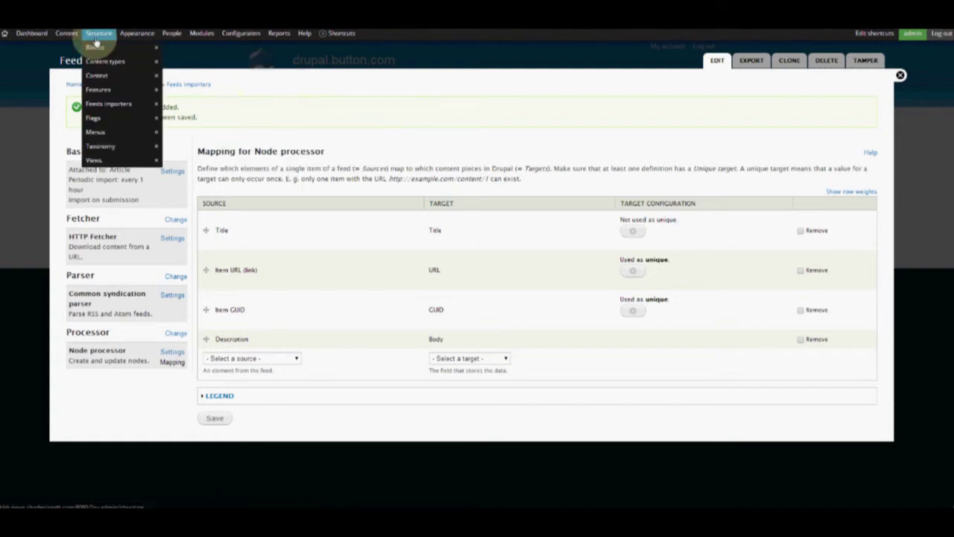
mouse_move(97, 133)
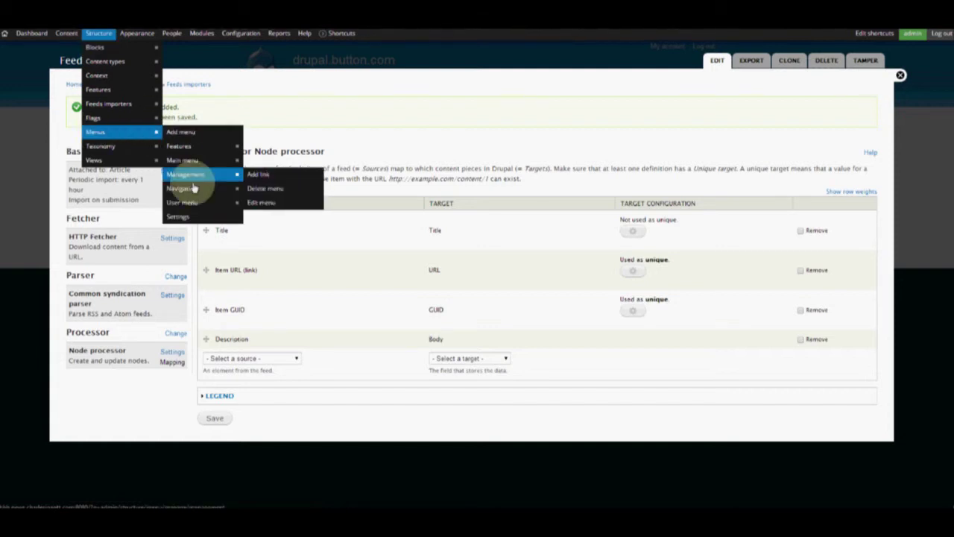
mouse_move(194, 188)
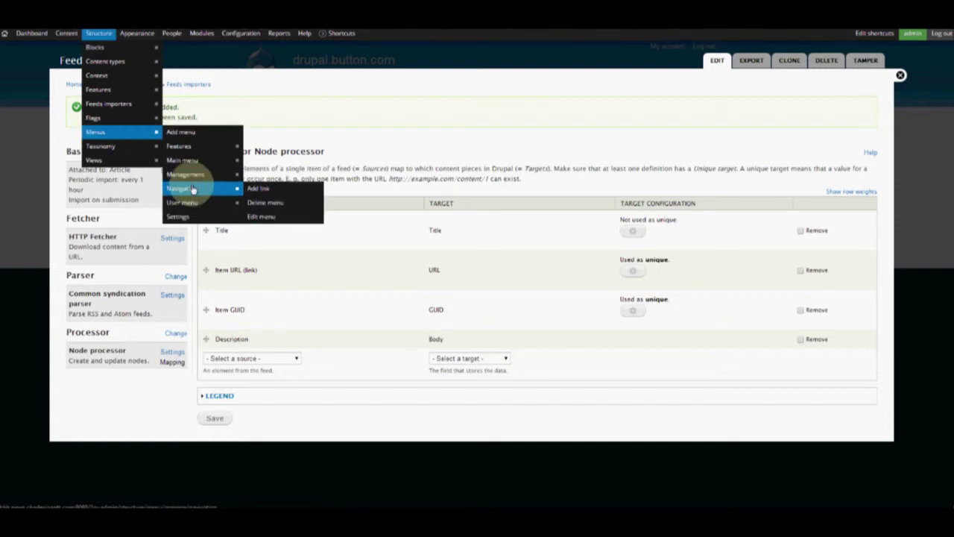
left_click(212, 188)
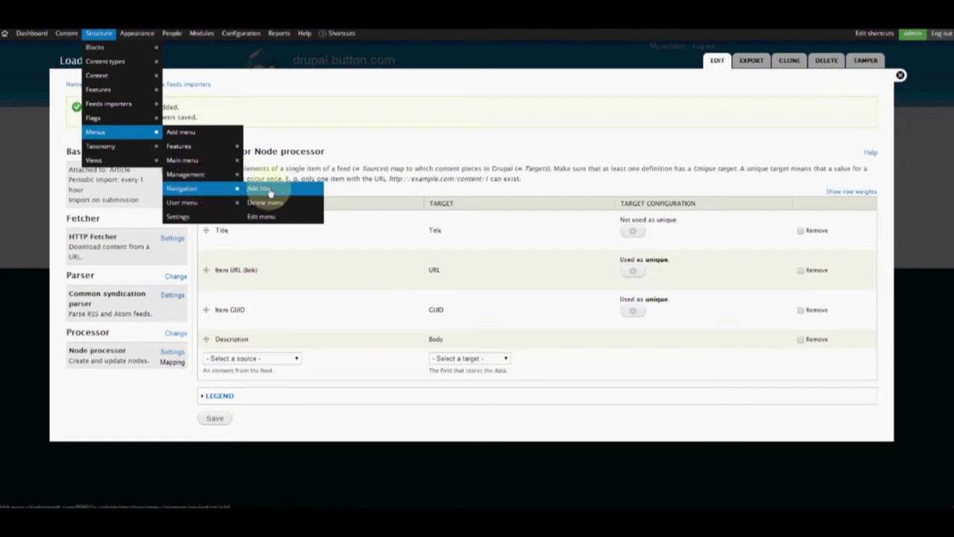
left_click(269, 191)
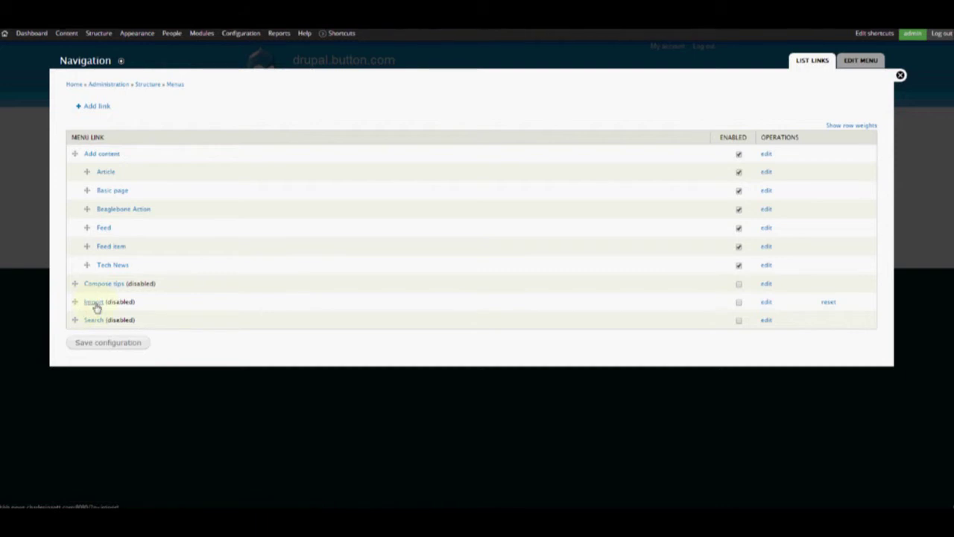
left_click(739, 302)
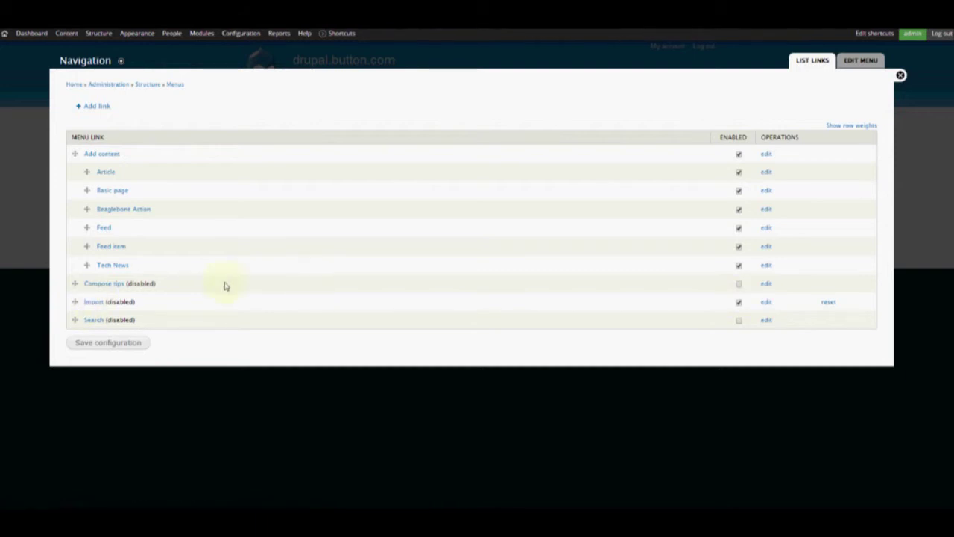
left_click(132, 342)
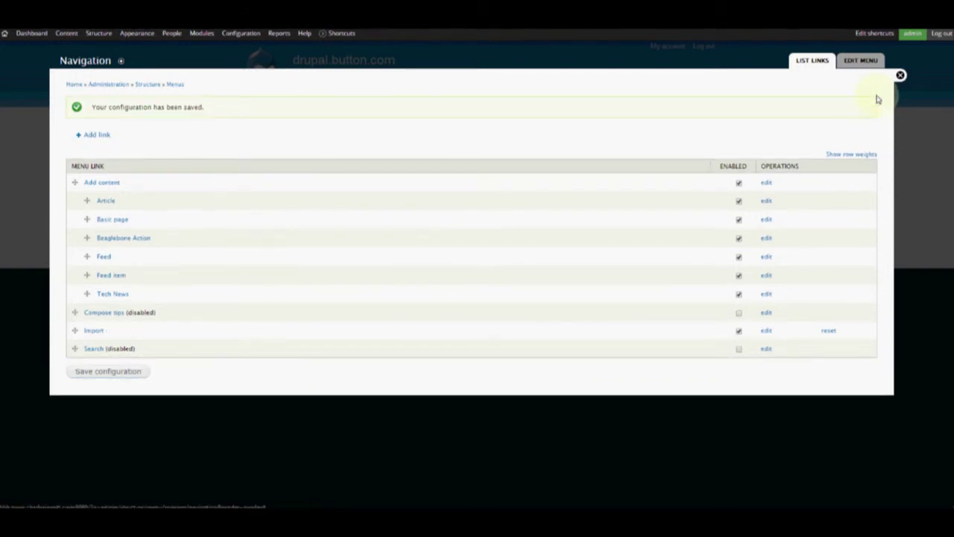
left_click(901, 77)
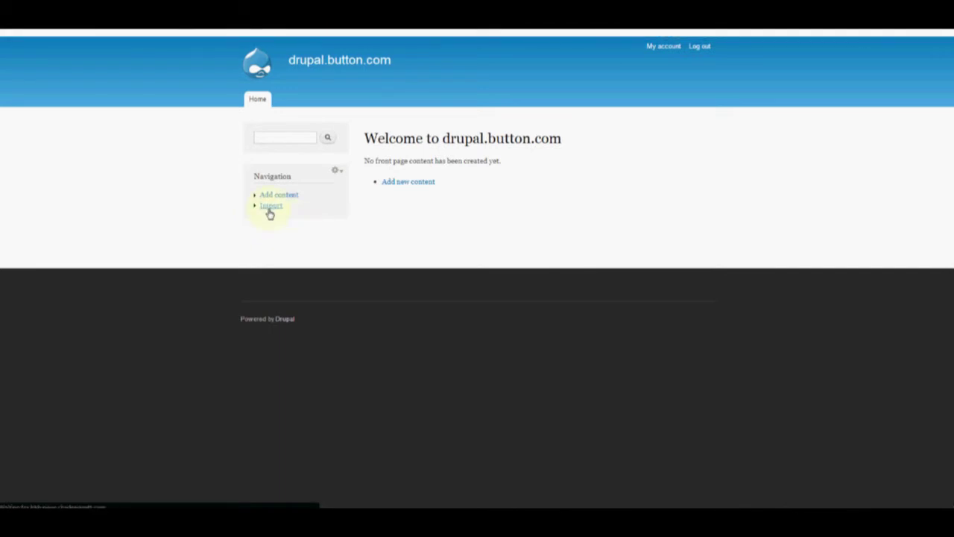
left_click(270, 206)
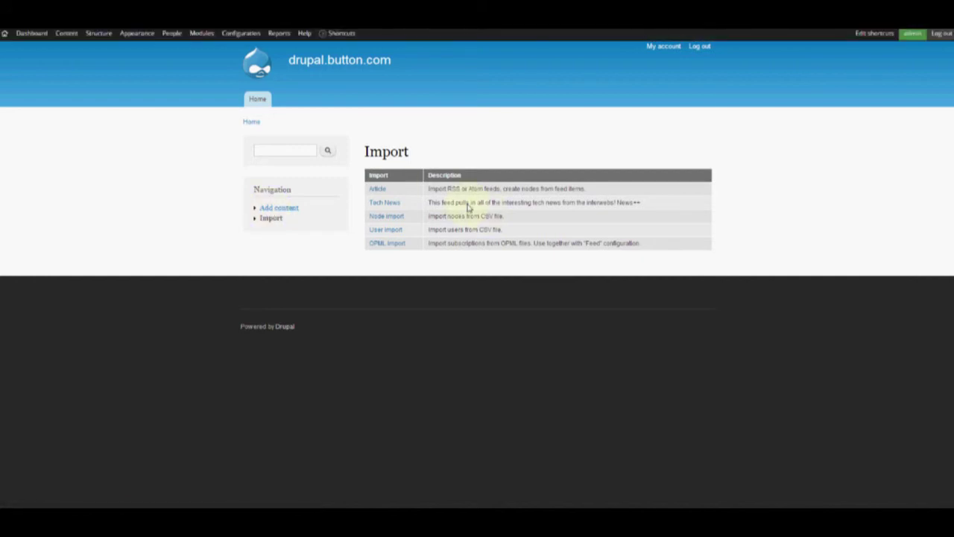
left_click(378, 190)
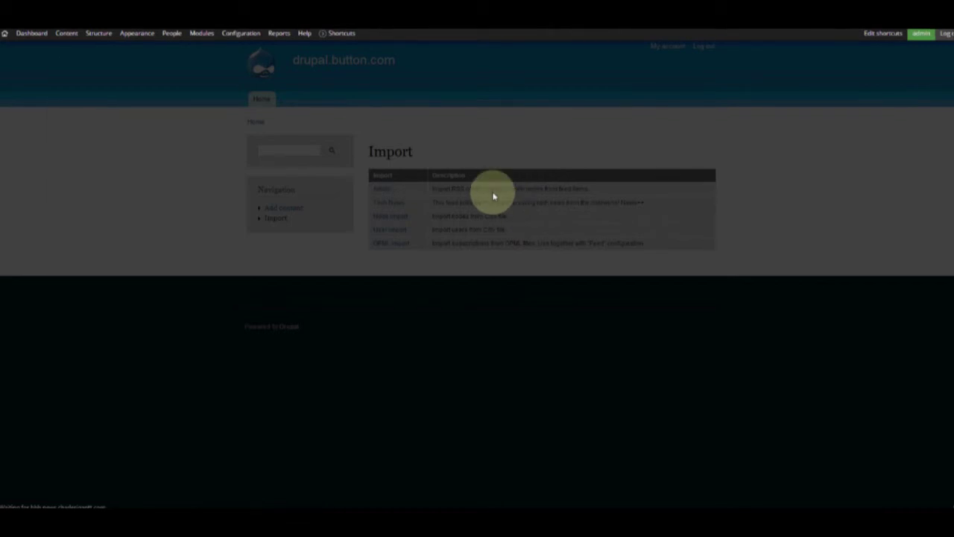
scroll(149, 187, "down", 5)
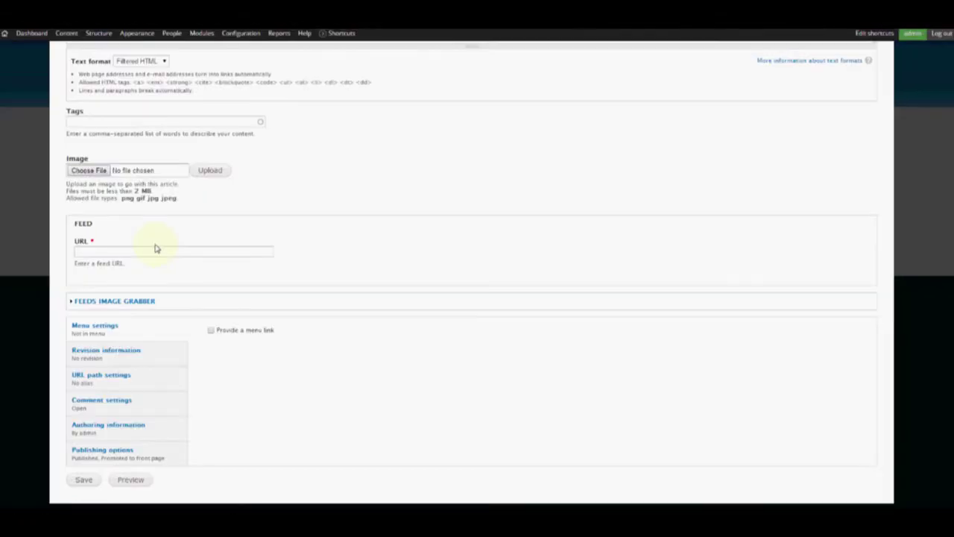
left_click(155, 249)
type("http://www.element14.com/community/groups/feeds/allcontent")
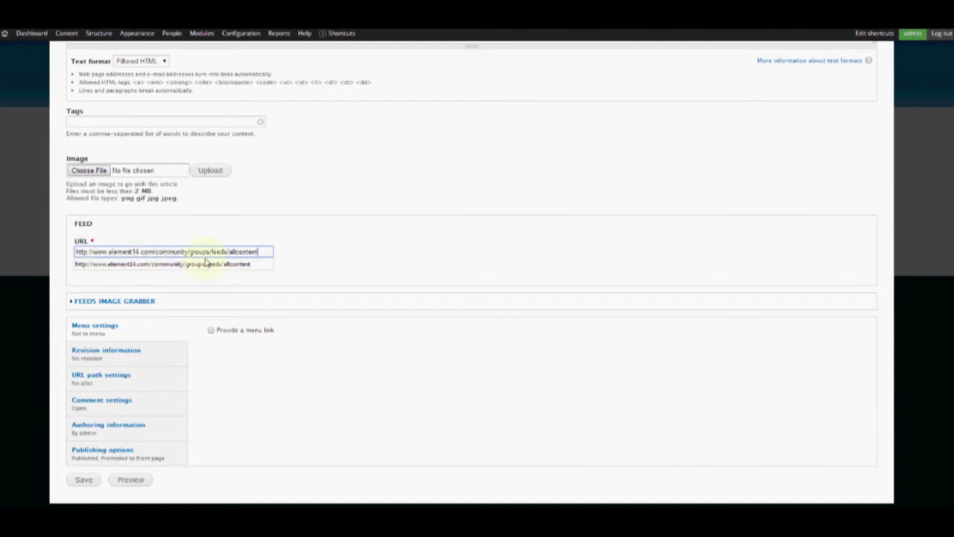
scroll(85, 416, "down", 1)
left_click(84, 466)
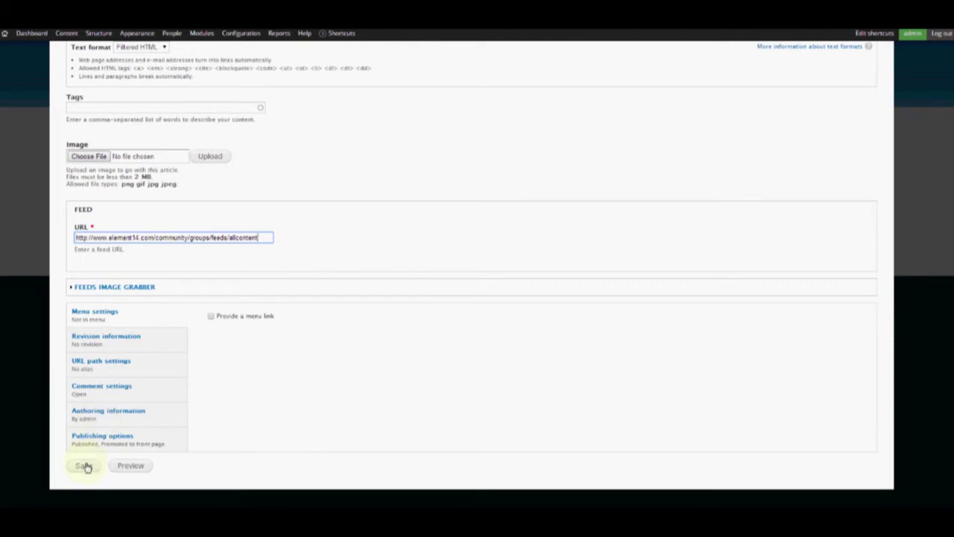
Step: Title the feed article "Element14 All Content" and save it to start the import
scroll(160, 313, "up", 5)
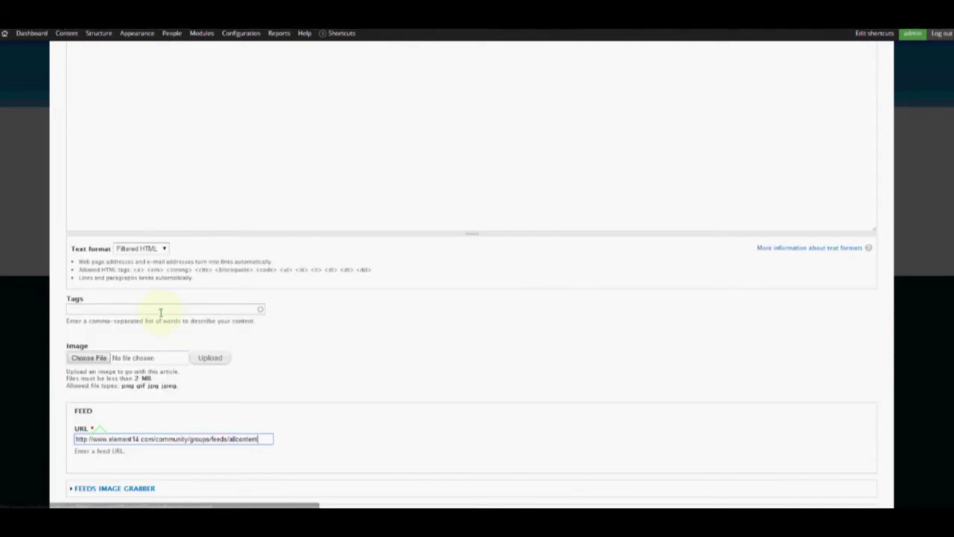
scroll(134, 119, "up", 3)
left_click(134, 112)
type("Eleme")
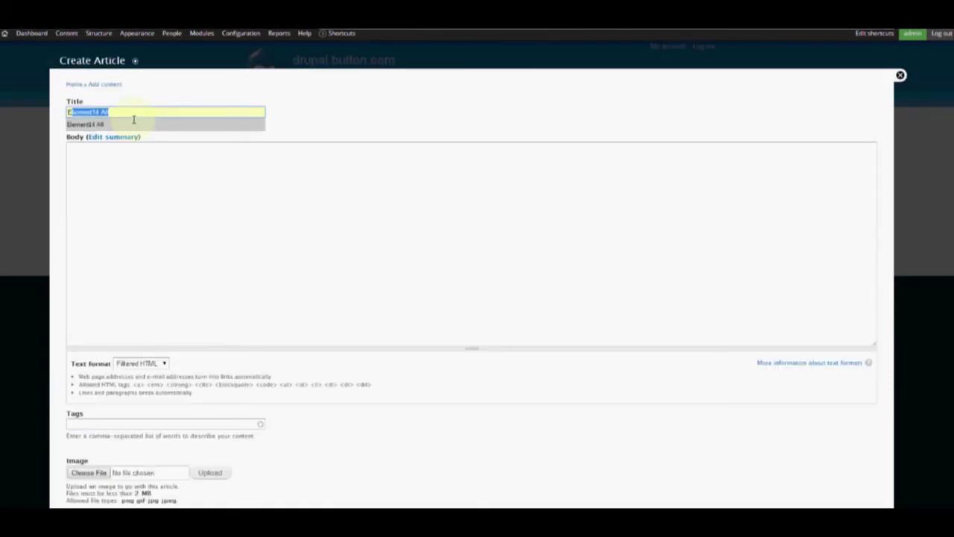
left_click(134, 124)
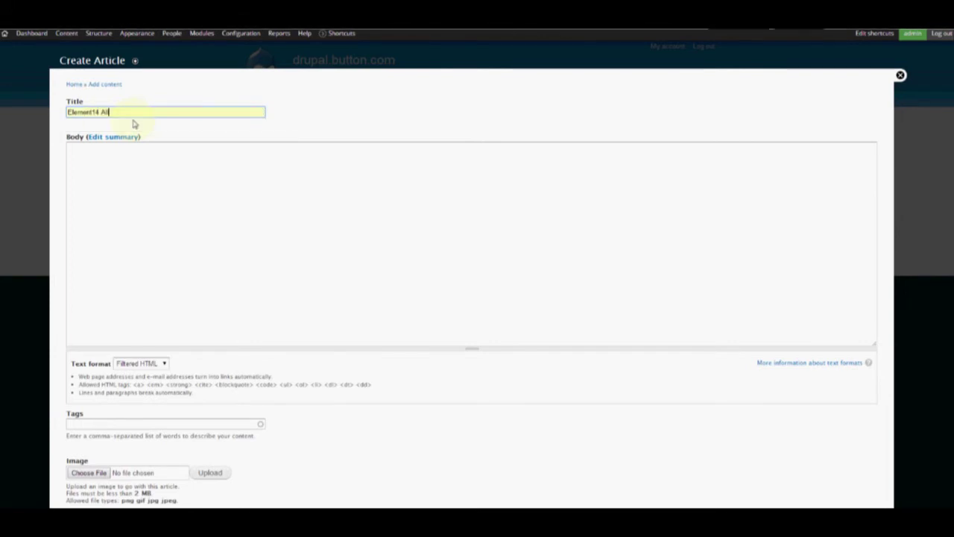
double_click(124, 106)
type("All Content")
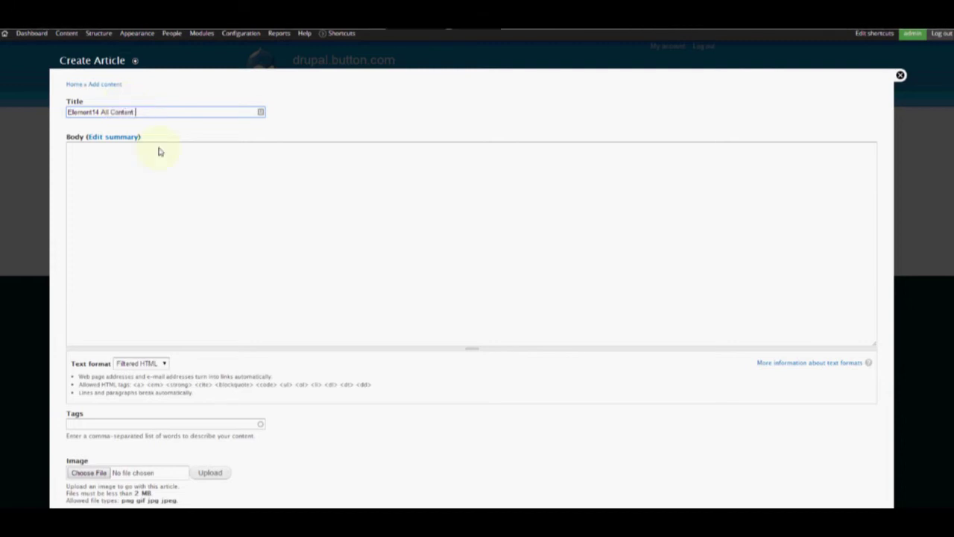
scroll(134, 436, "down", 5)
left_click(94, 467)
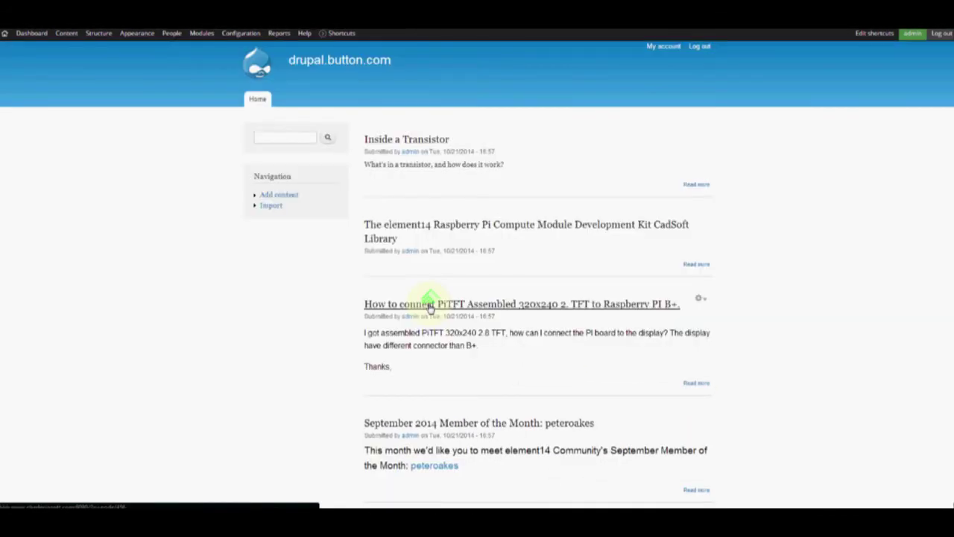
Step: Examine the imported element14 articles on the site's front page from the first entry to the last
left_click(430, 305)
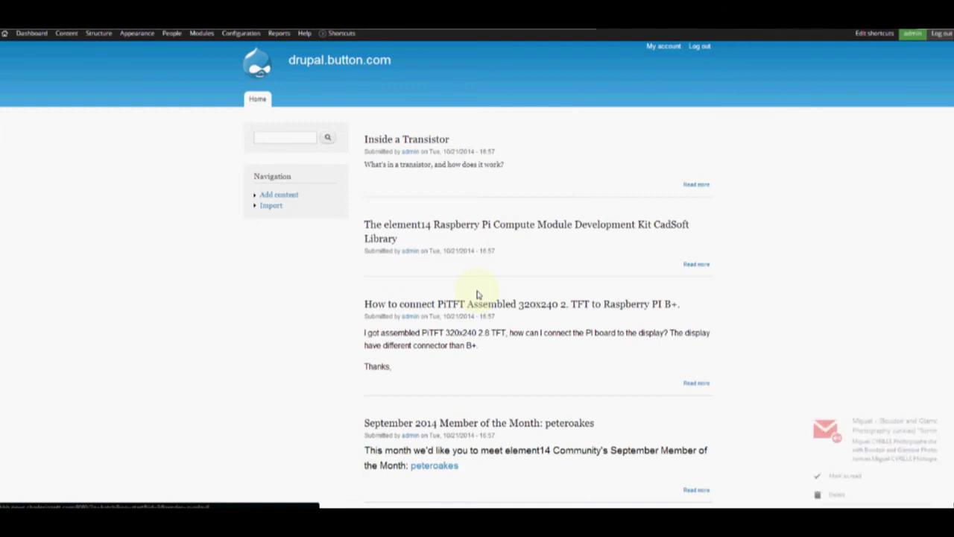
scroll(478, 298, "down", 3)
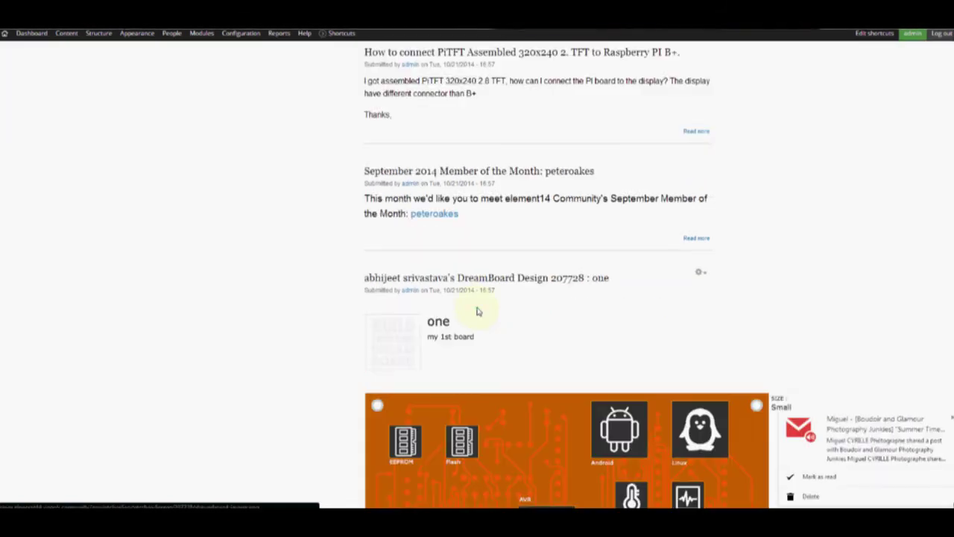
scroll(478, 312, "down", 3)
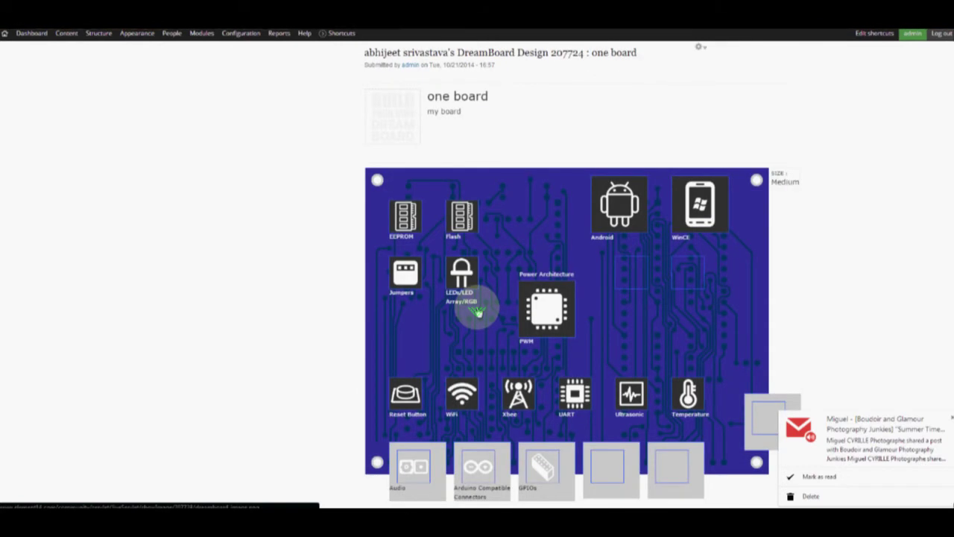
scroll(478, 311, "down", 10)
scroll(475, 307, "up", 10)
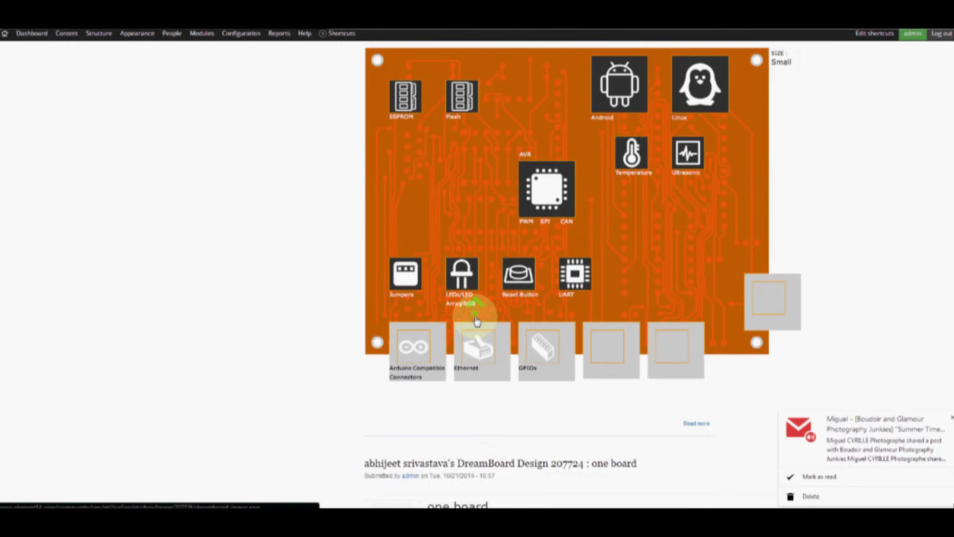
scroll(476, 311, "up", 6)
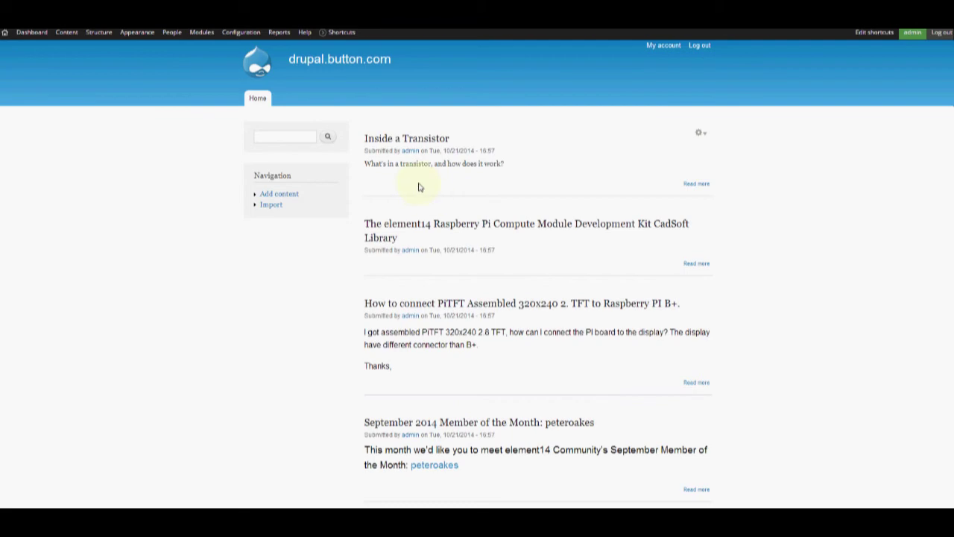
scroll(419, 188, "down", 10)
scroll(419, 188, "down", 10)
scroll(362, 181, "up", 15)
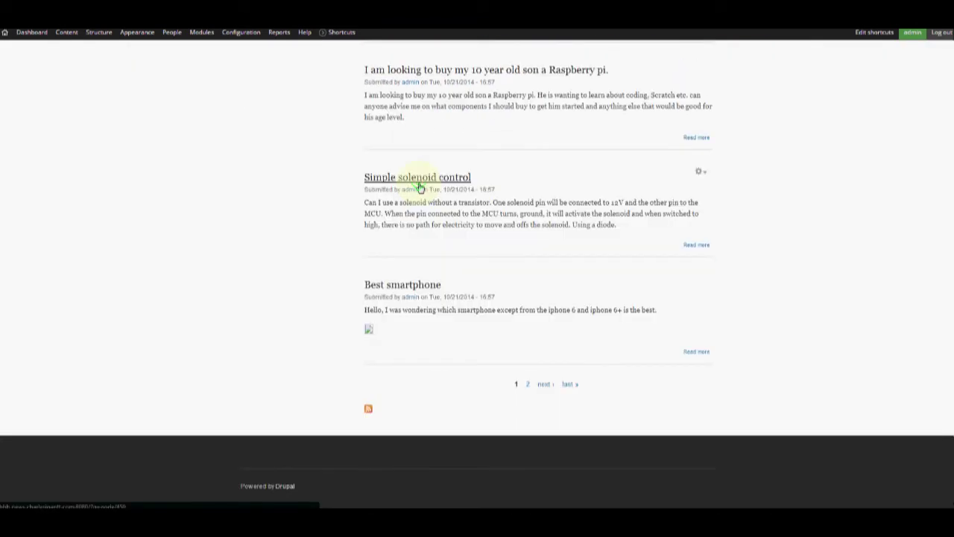
scroll(392, 228, "up", 10)
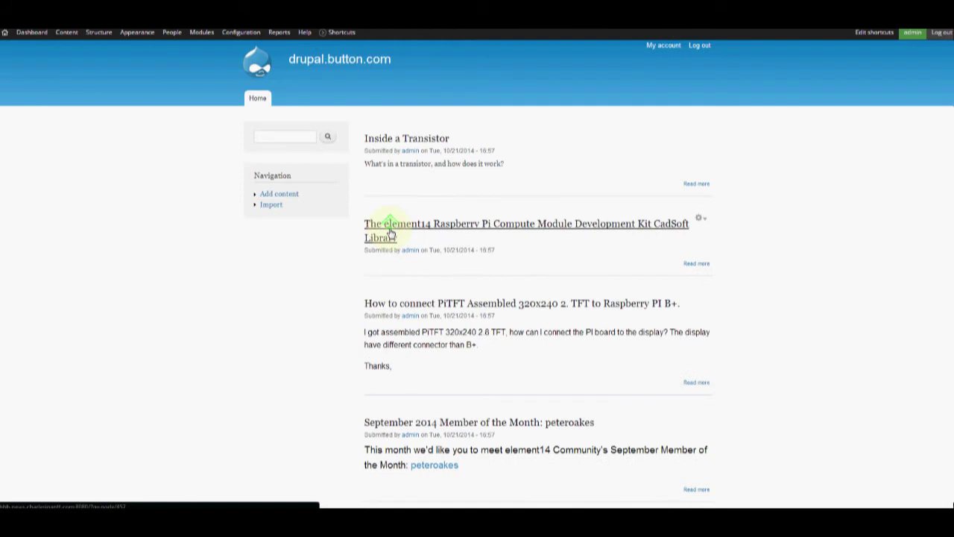